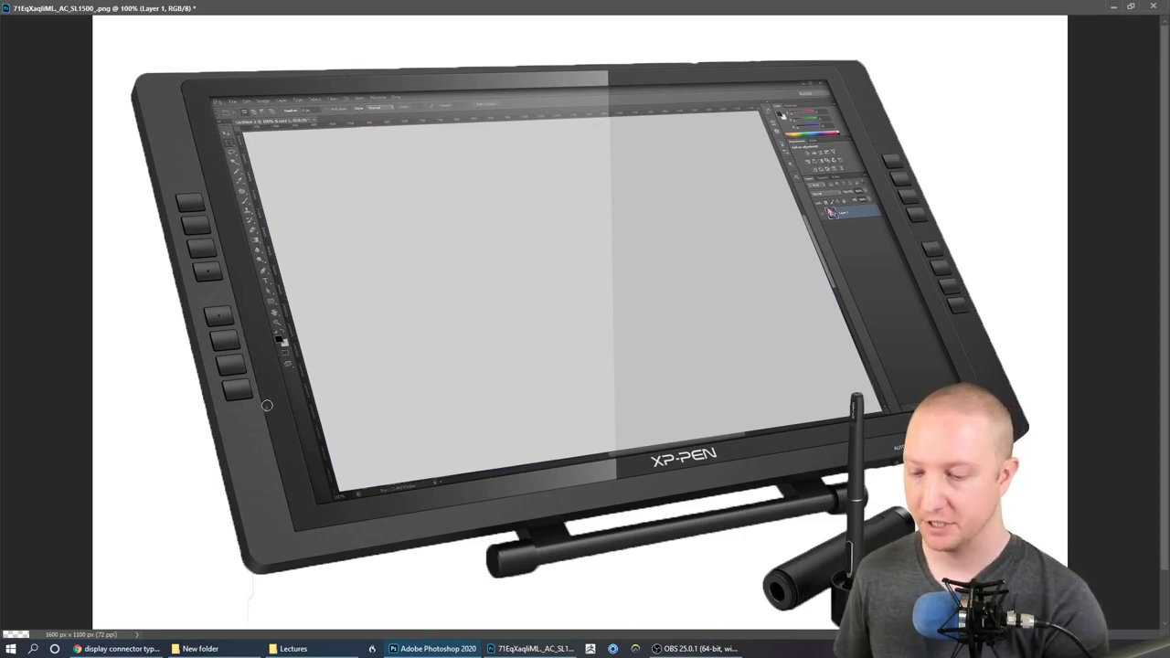
# Draw green brush loops around the express keys, pen, side button and holder, plus a wavy screen stroke
pyautogui.moveTo(267, 404)
pyautogui.mouseDown()
pyautogui.moveTo(240, 213)
pyautogui.moveTo(260, 416)
pyautogui.mouseUp()
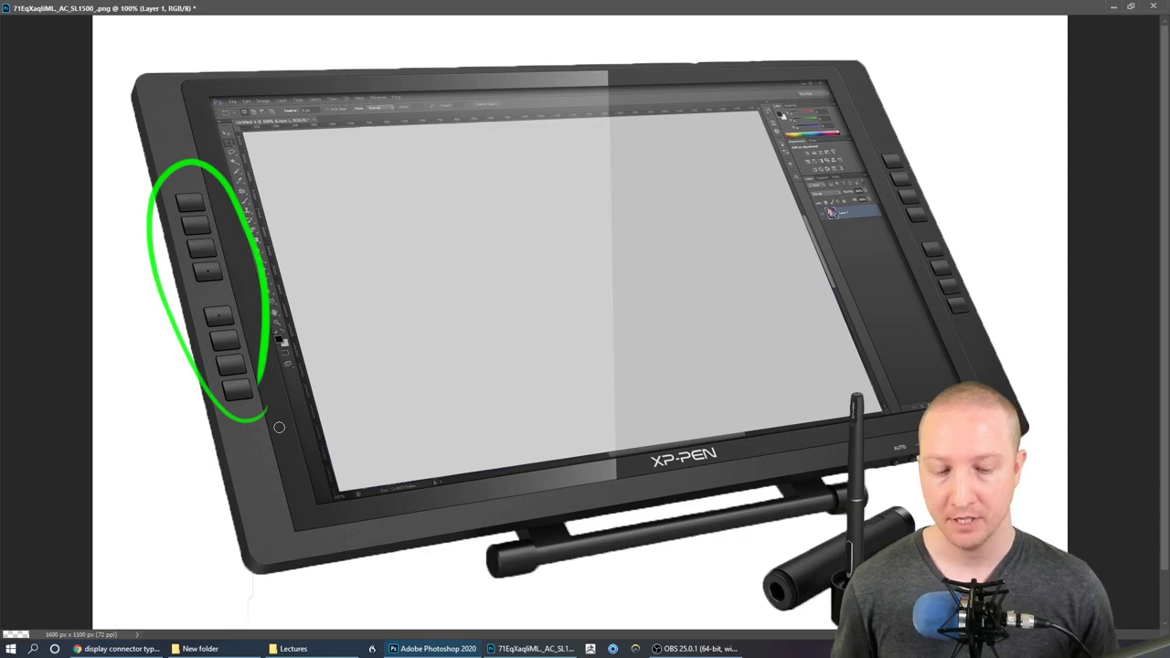
pyautogui.moveTo(873, 594)
pyautogui.mouseDown()
pyautogui.moveTo(827, 562)
pyautogui.moveTo(867, 574)
pyautogui.mouseUp()
pyautogui.moveTo(850, 528); pyautogui.dragTo(846, 534)
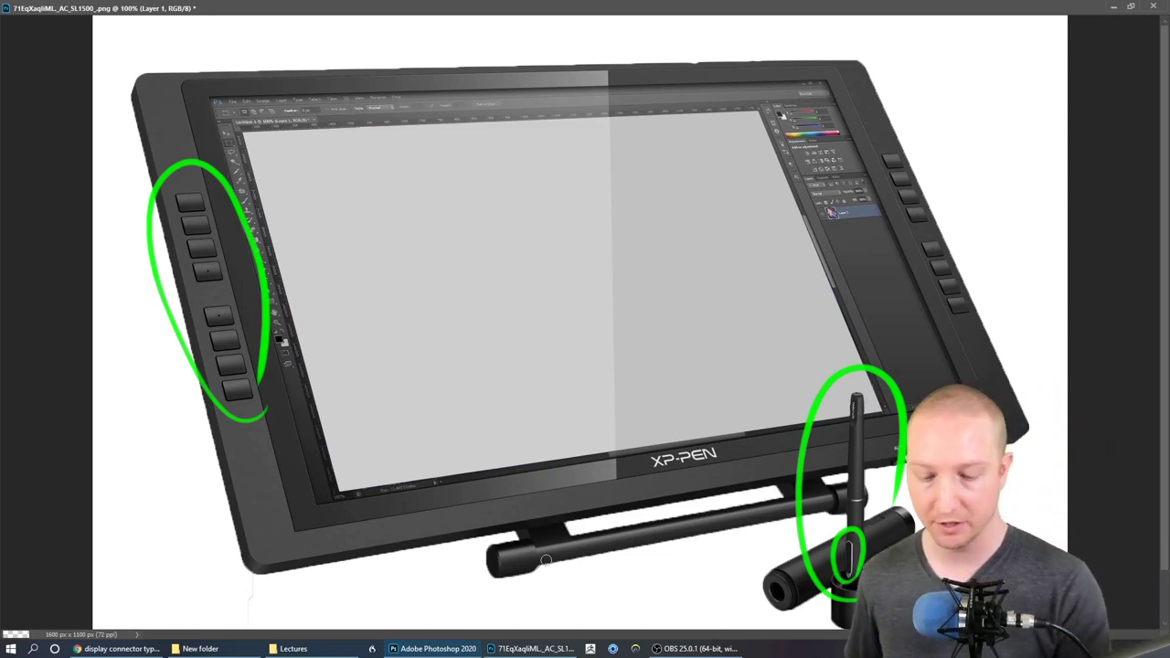
pyautogui.moveTo(545, 560)
pyautogui.mouseDown()
pyautogui.moveTo(522, 585)
pyautogui.moveTo(877, 437)
pyautogui.moveTo(739, 558)
pyautogui.mouseUp()
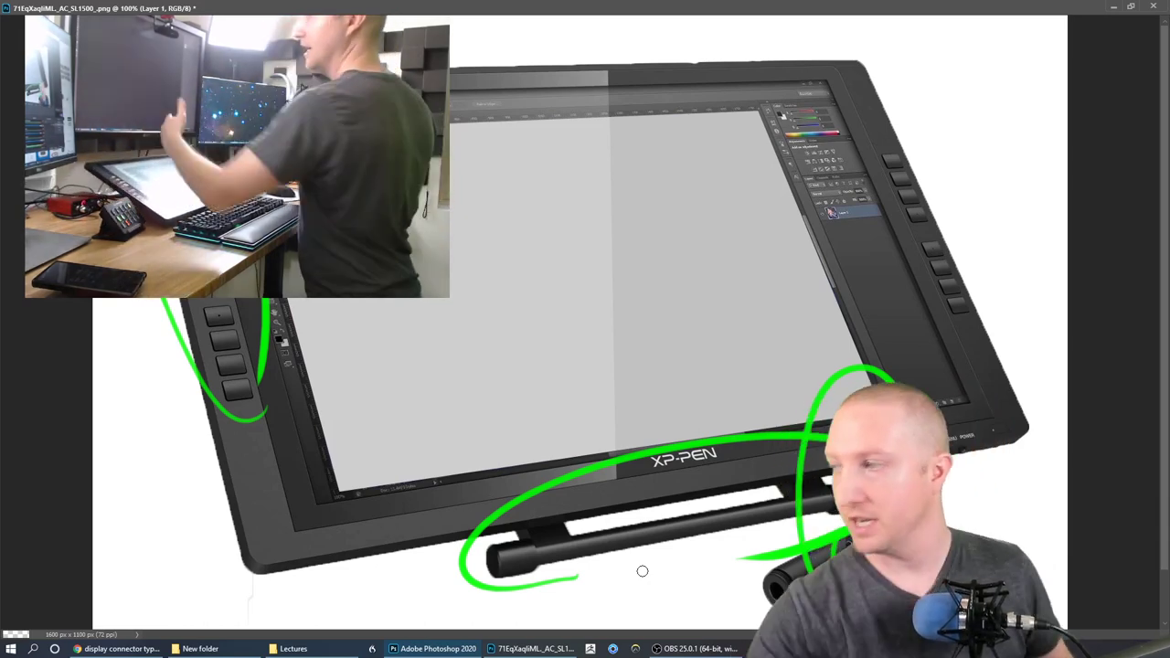
pyautogui.moveTo(423, 350); pyautogui.dragTo(801, 293)
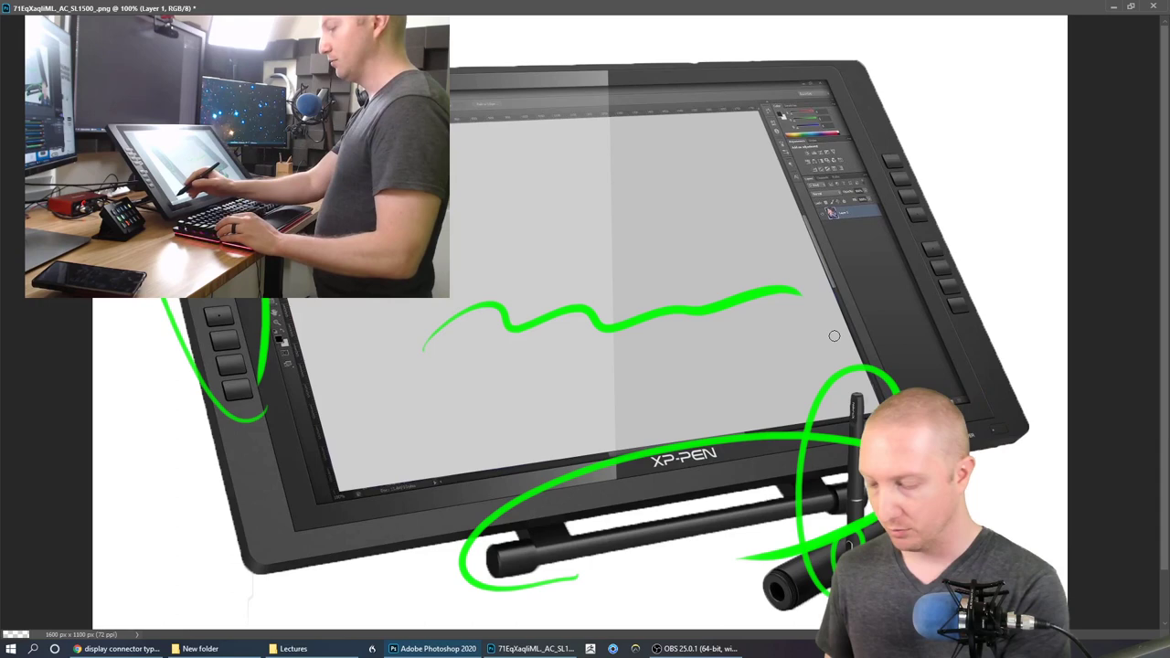
# Launch PowerPoint by searching 'power' and create a new presentation from the Tech design template
pyautogui.click(11, 648)
pyautogui.write('power')
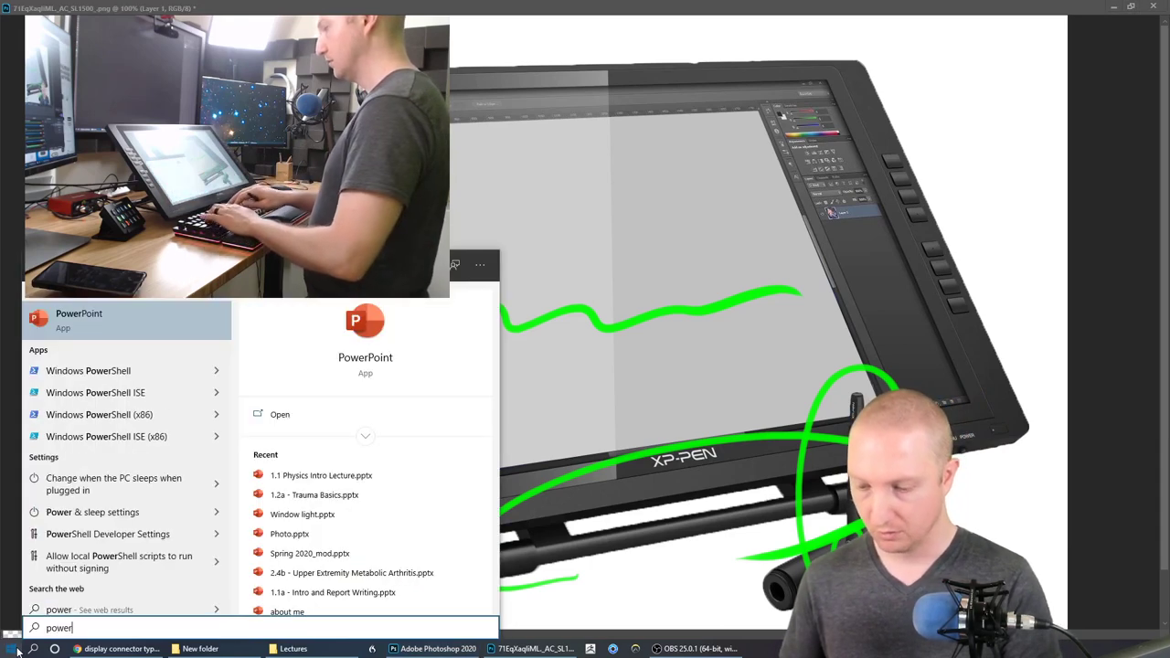
pyautogui.press('Return')
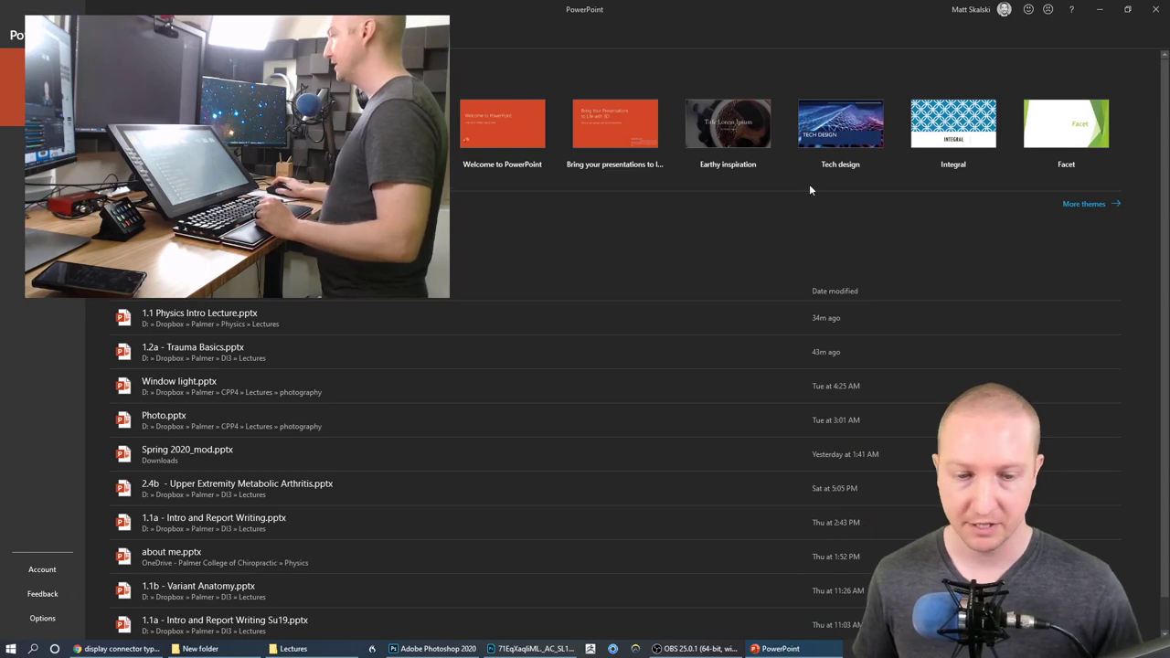
pyautogui.click(876, 126)
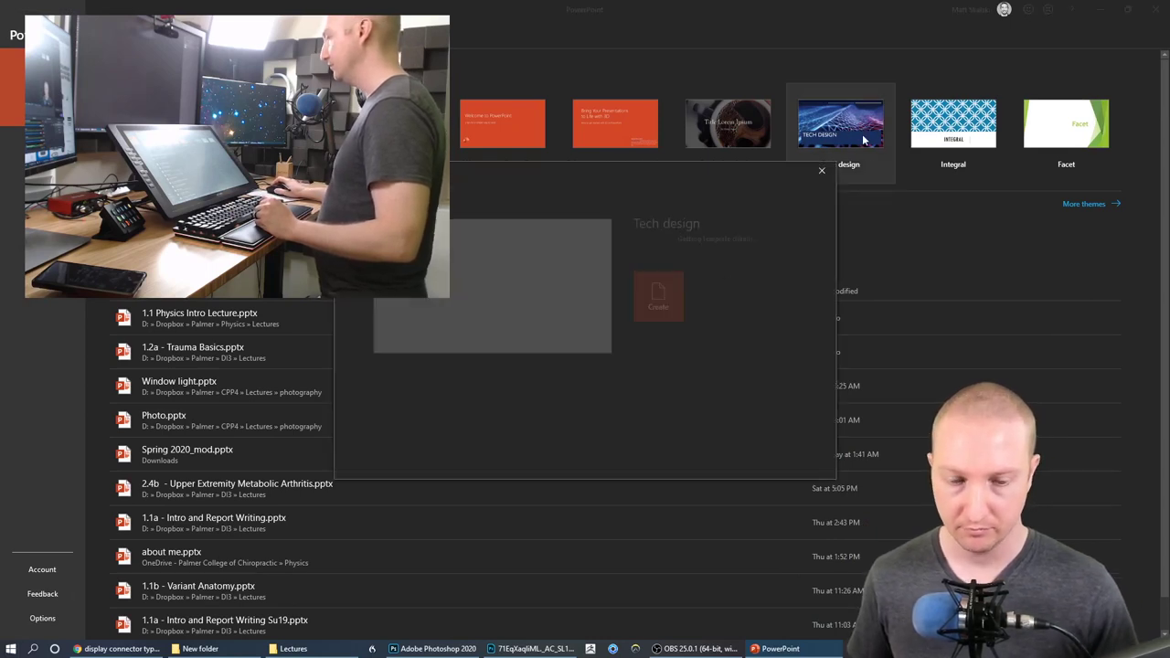
pyautogui.click(661, 349)
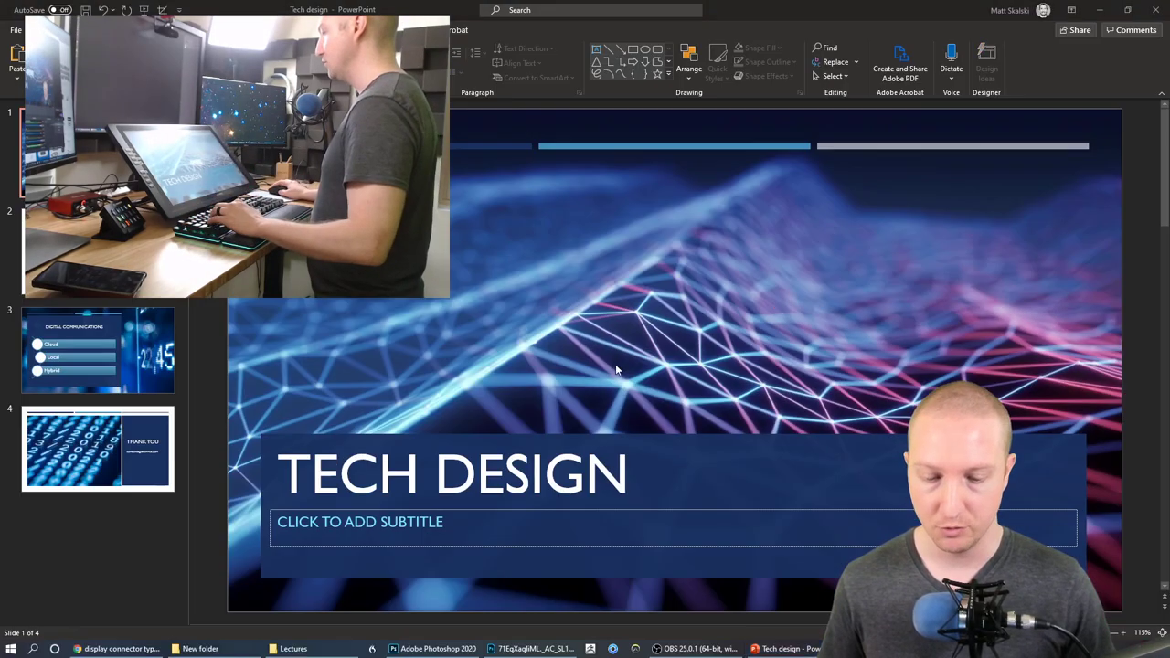
# Insert a new slide with the Network, Satellite and Link icons, then return to the first slide
pyautogui.click(110, 78)
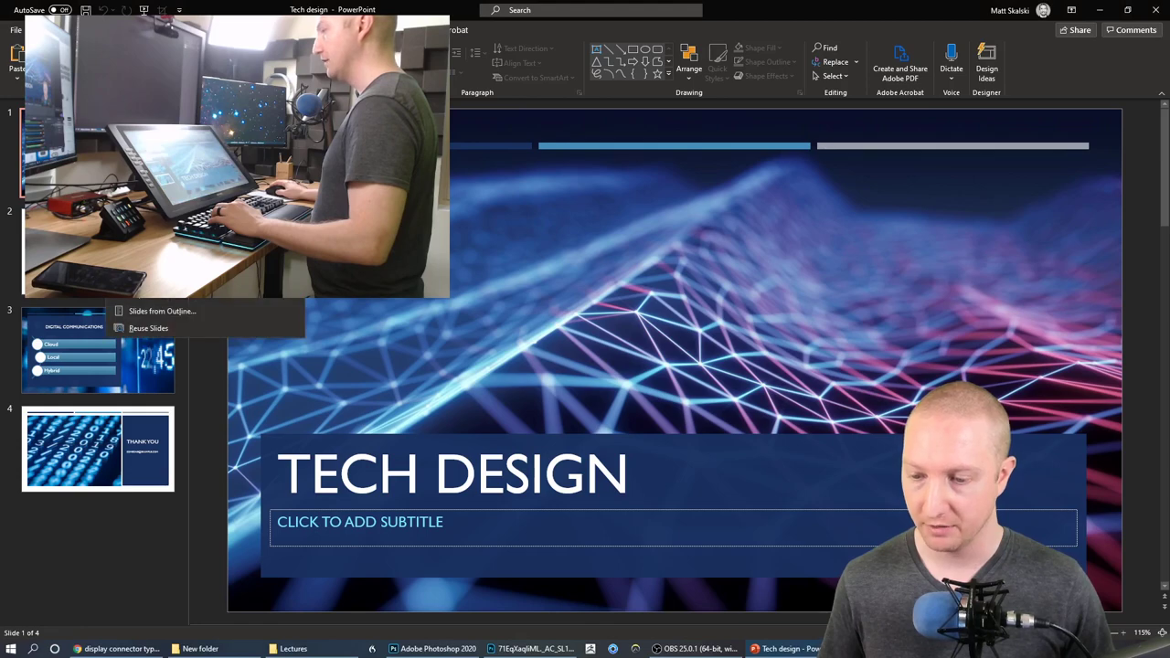
pyautogui.click(165, 183)
pyautogui.click(98, 151)
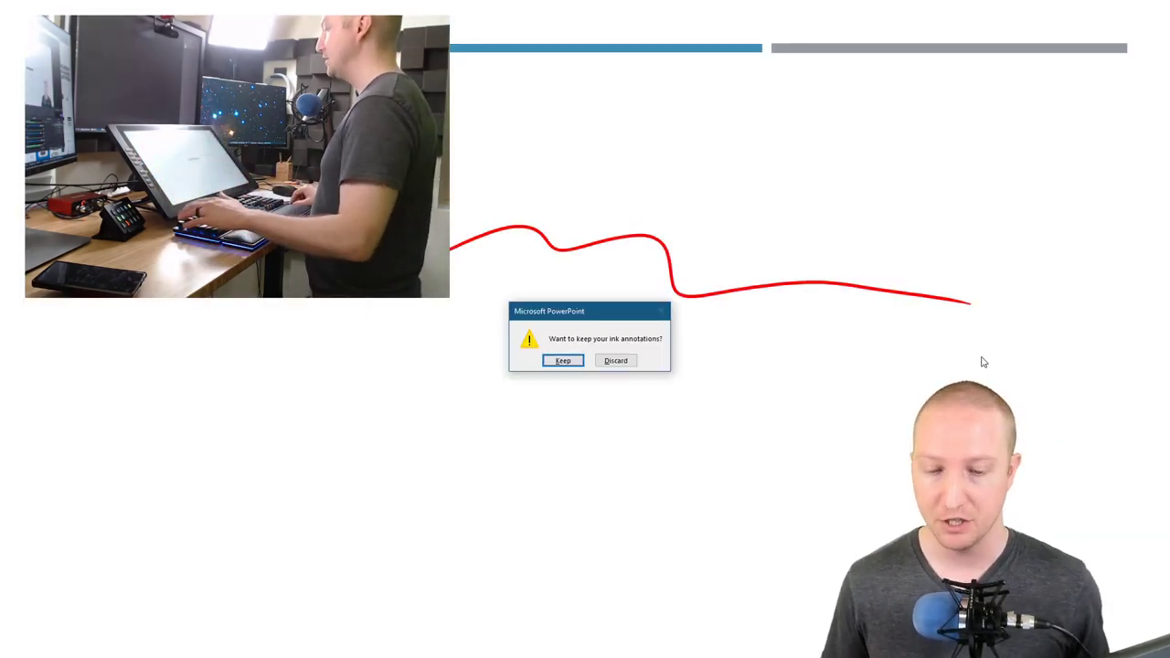
# Keep the red ink drawn on slide 2 during the show, then deselect the stroke
pyautogui.click(564, 362)
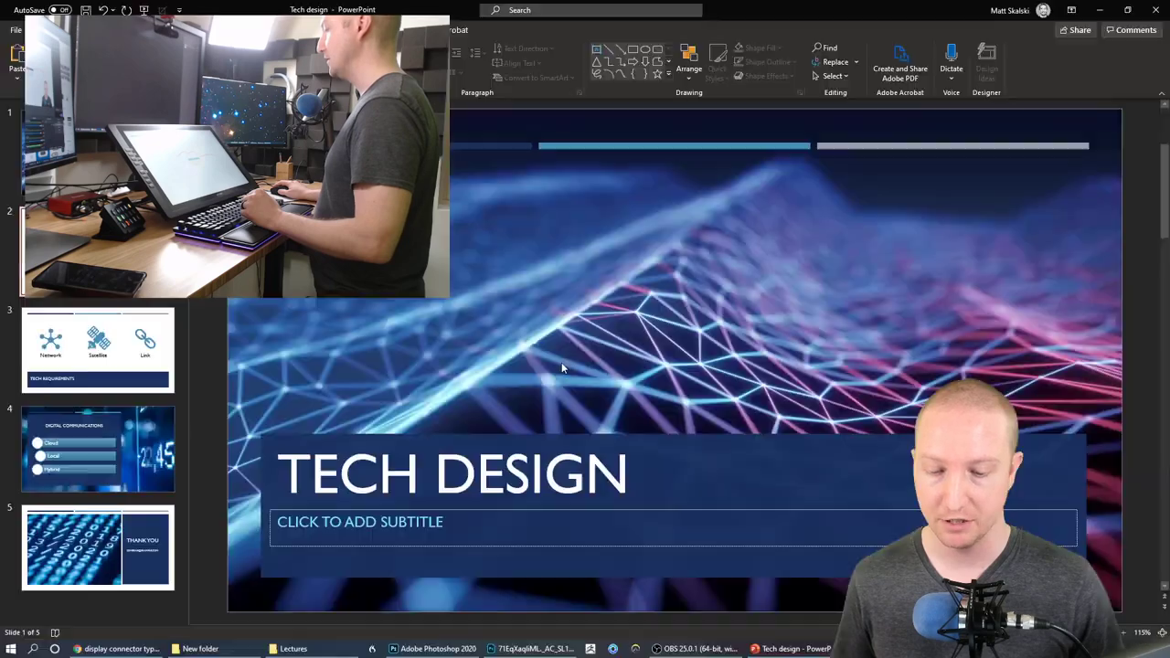
pyautogui.moveTo(472, 215); pyautogui.dragTo(1093, 419)
pyautogui.click(815, 378)
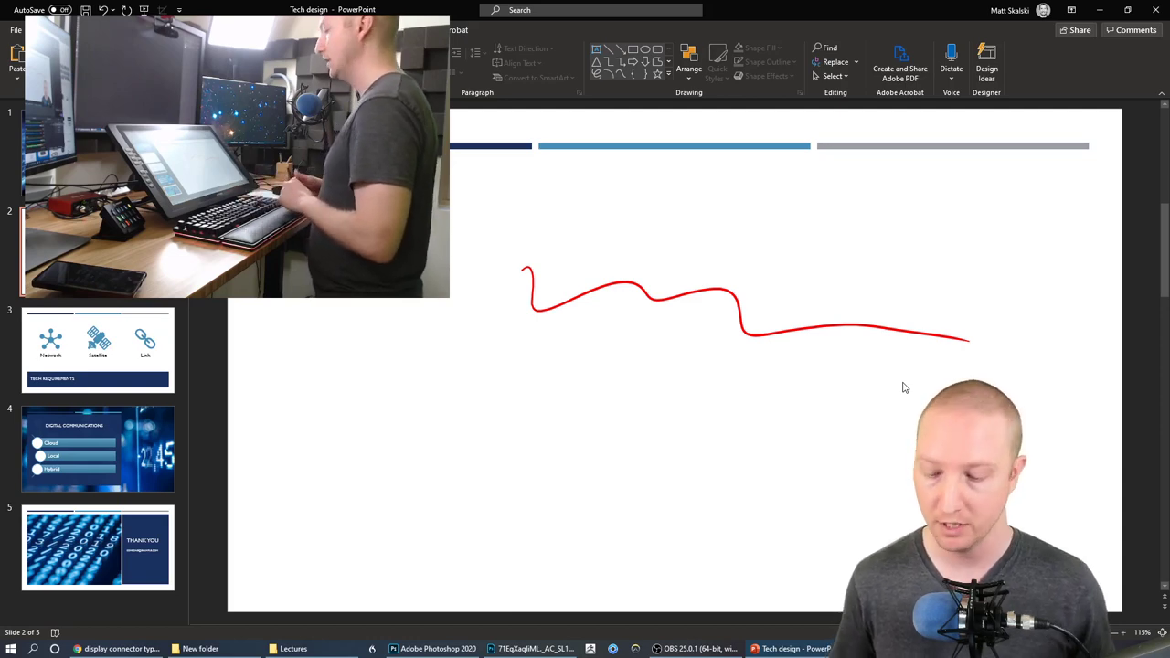
# Open Radiology QE.doc in Word from the New folder window
pyautogui.click(200, 648)
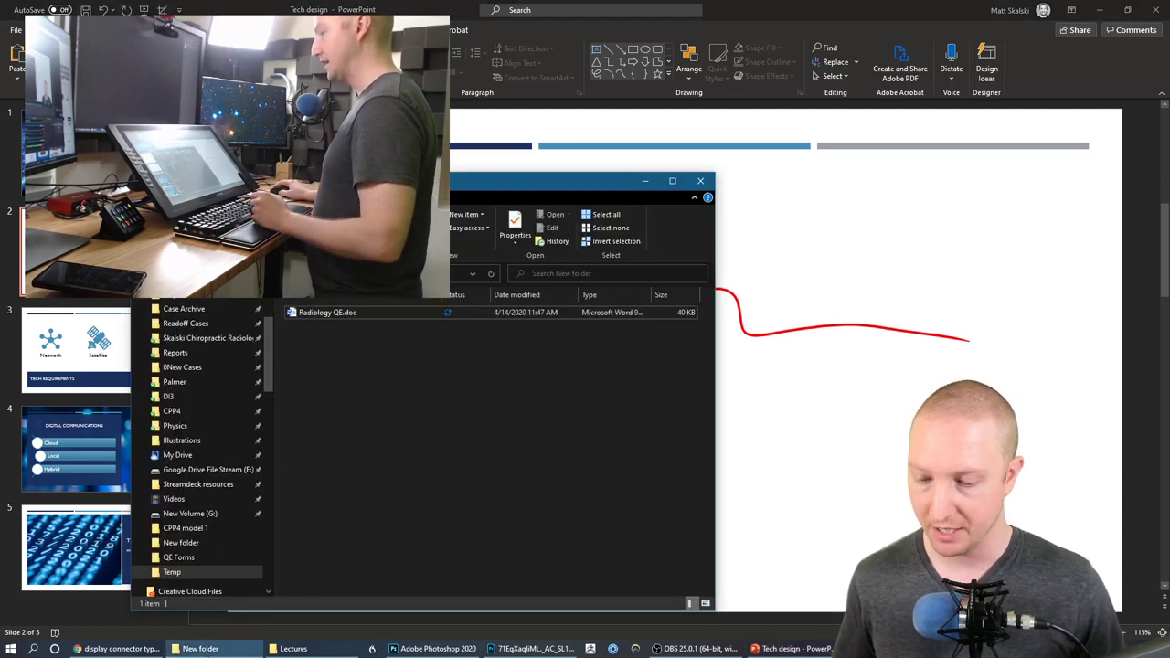
pyautogui.click(327, 313)
pyautogui.doubleClick(327, 314)
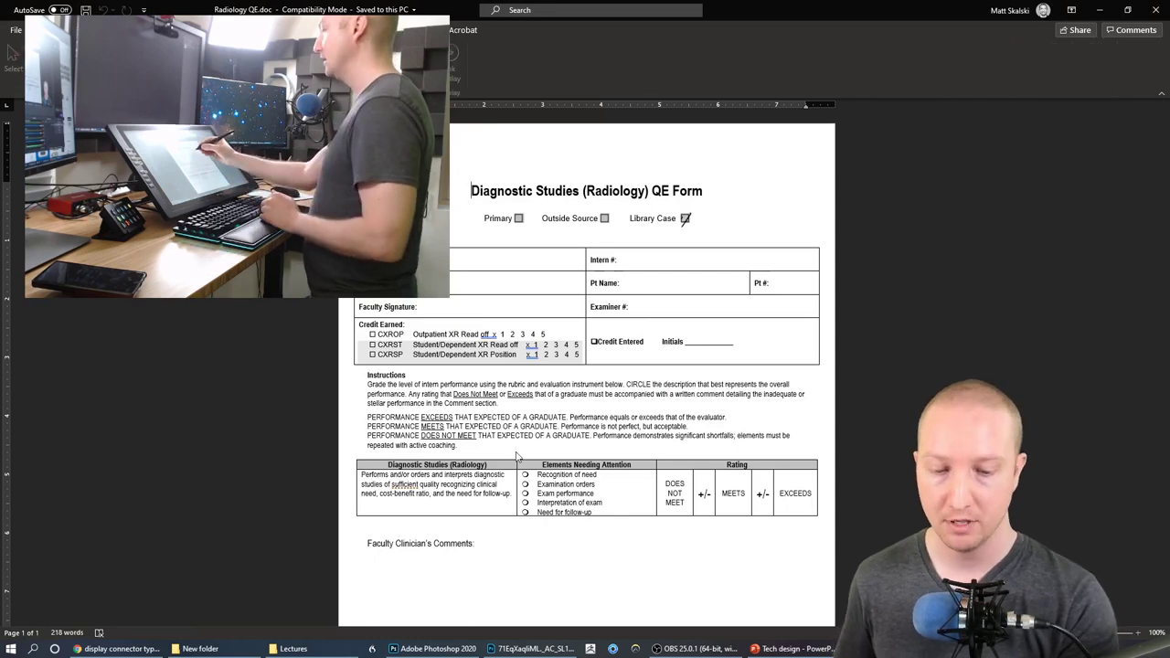
# In ink, cross the Library Case box, sign, write the examiner number, circle MEETS, then return to PowerPoint
pyautogui.moveTo(682, 213); pyautogui.dragTo(696, 226)
pyautogui.moveTo(691, 213); pyautogui.dragTo(684, 225)
pyautogui.moveTo(426, 316)
pyautogui.mouseDown()
pyautogui.moveTo(455, 294)
pyautogui.moveTo(512, 311)
pyautogui.moveTo(546, 298)
pyautogui.mouseUp()
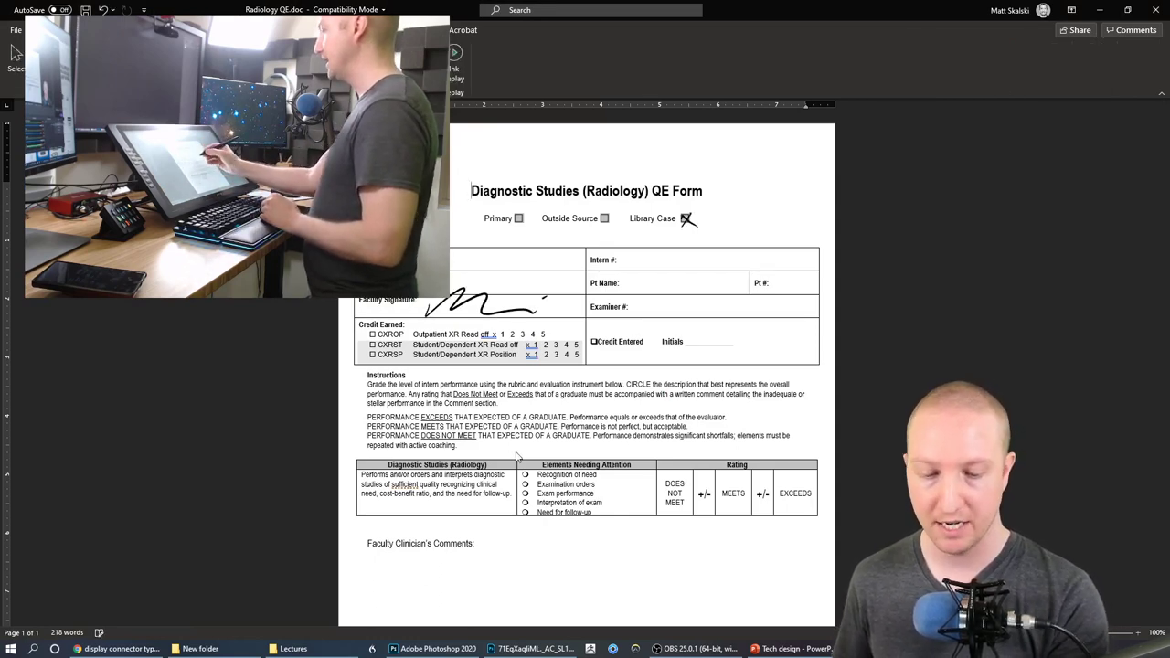
pyautogui.moveTo(656, 298); pyautogui.dragTo(693, 309)
pyautogui.moveTo(738, 468)
pyautogui.mouseDown()
pyautogui.moveTo(722, 521)
pyautogui.moveTo(749, 468)
pyautogui.mouseUp()
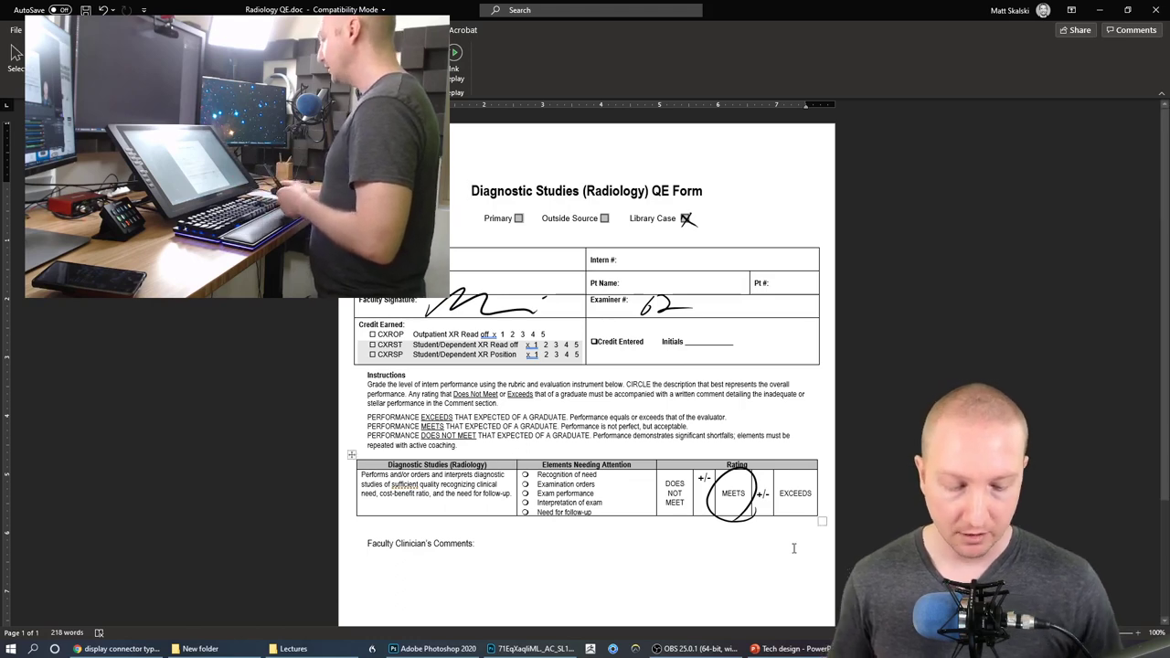
pyautogui.hotkey('alt', 'Tab')
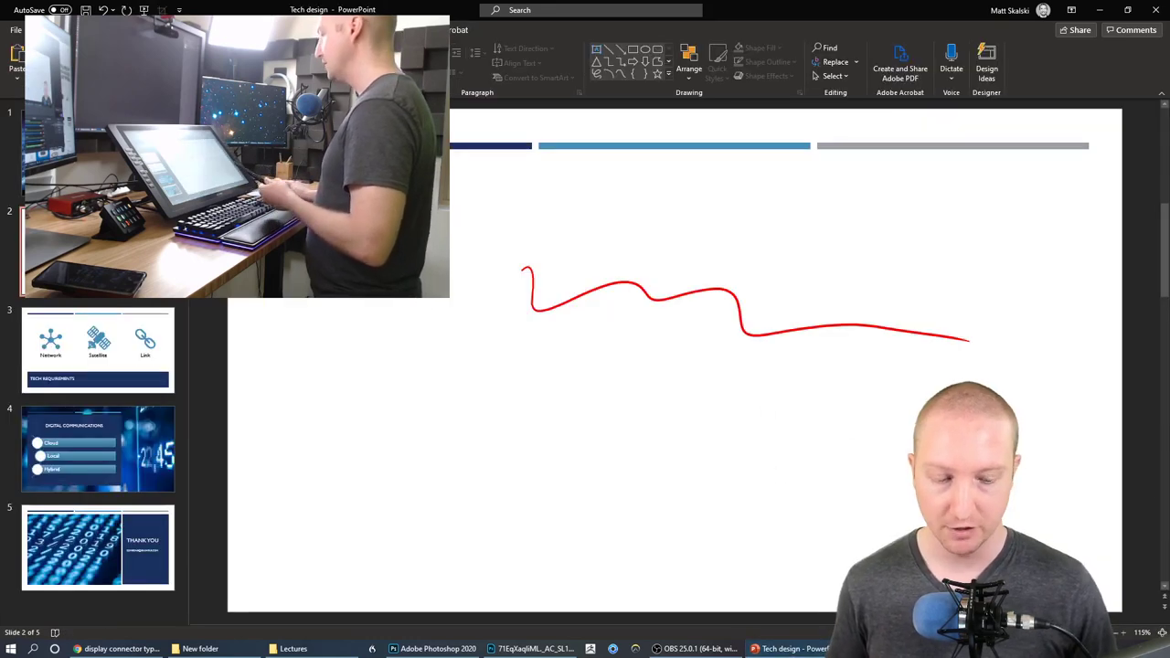
# Present slide 2 with Shift+F5 and draw a second red wavy ink stroke beneath the first
pyautogui.hotkey('shift', 'F5')
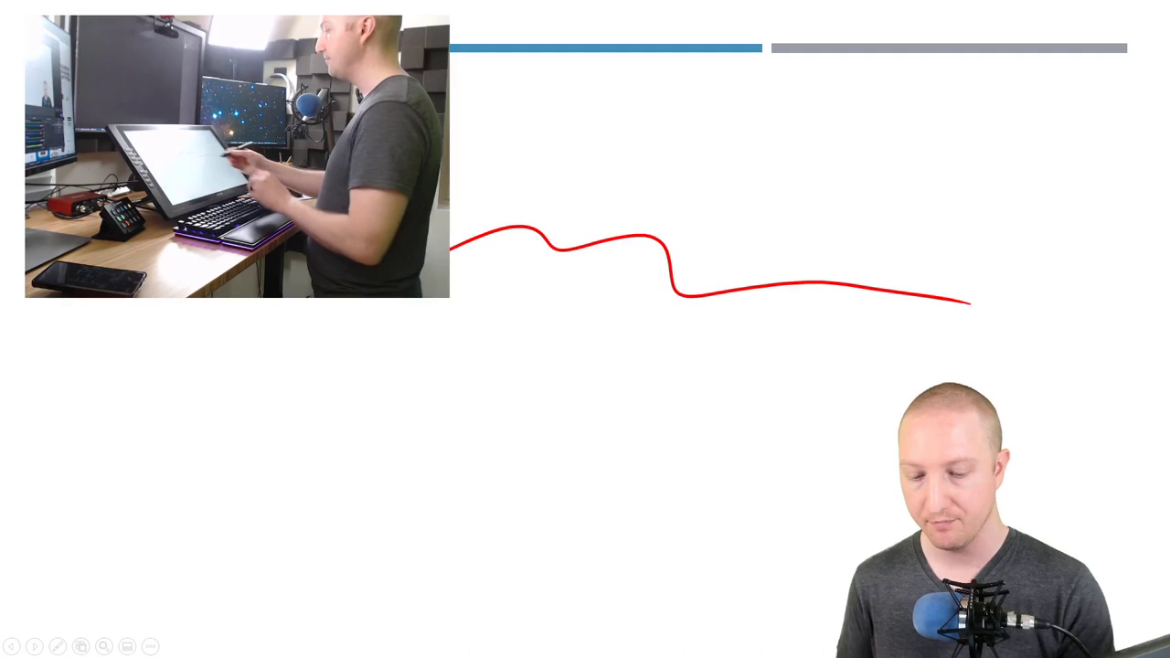
pyautogui.moveTo(388, 356); pyautogui.dragTo(853, 430)
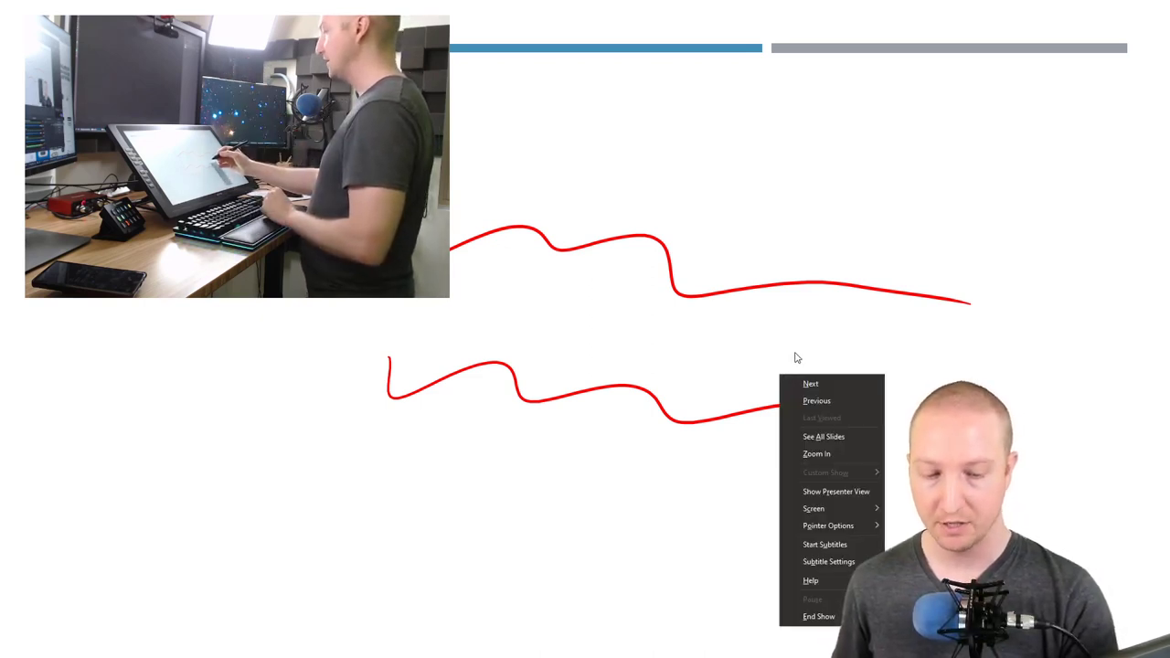
# Dismiss the slide-show menu and draw another short red ink stroke on the slide
pyautogui.moveTo(854, 527)
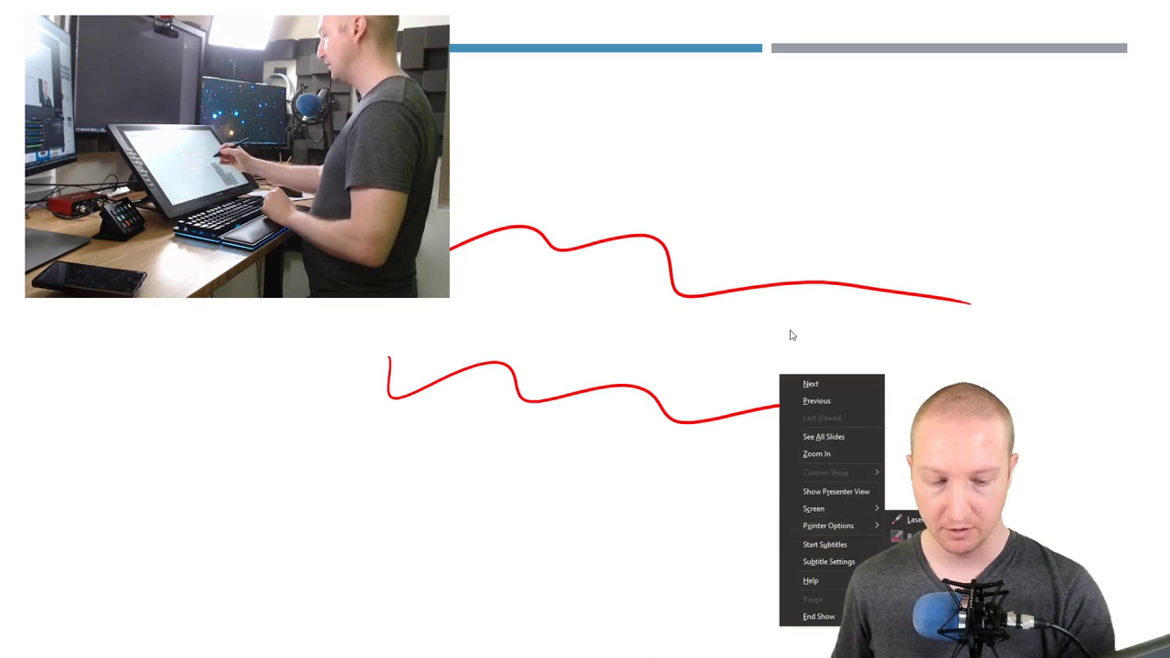
pyautogui.click(792, 336)
pyautogui.moveTo(730, 348); pyautogui.dragTo(865, 363)
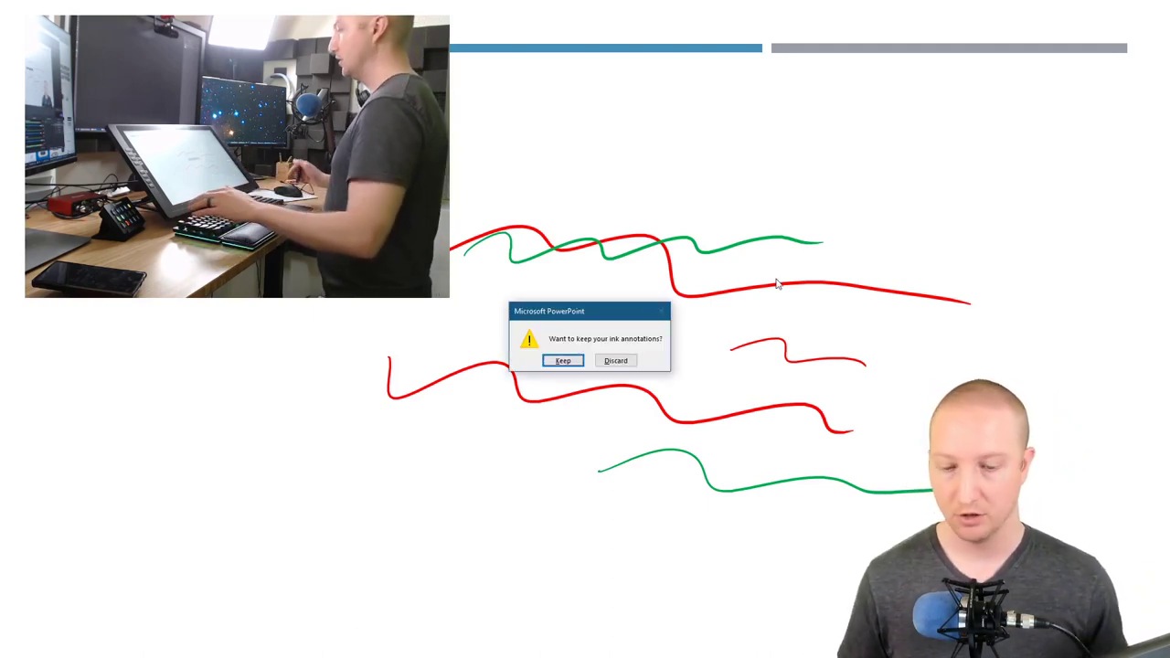
# Discard the slide-show ink, then bring up the New folder window with nothing selected
pyautogui.click(617, 361)
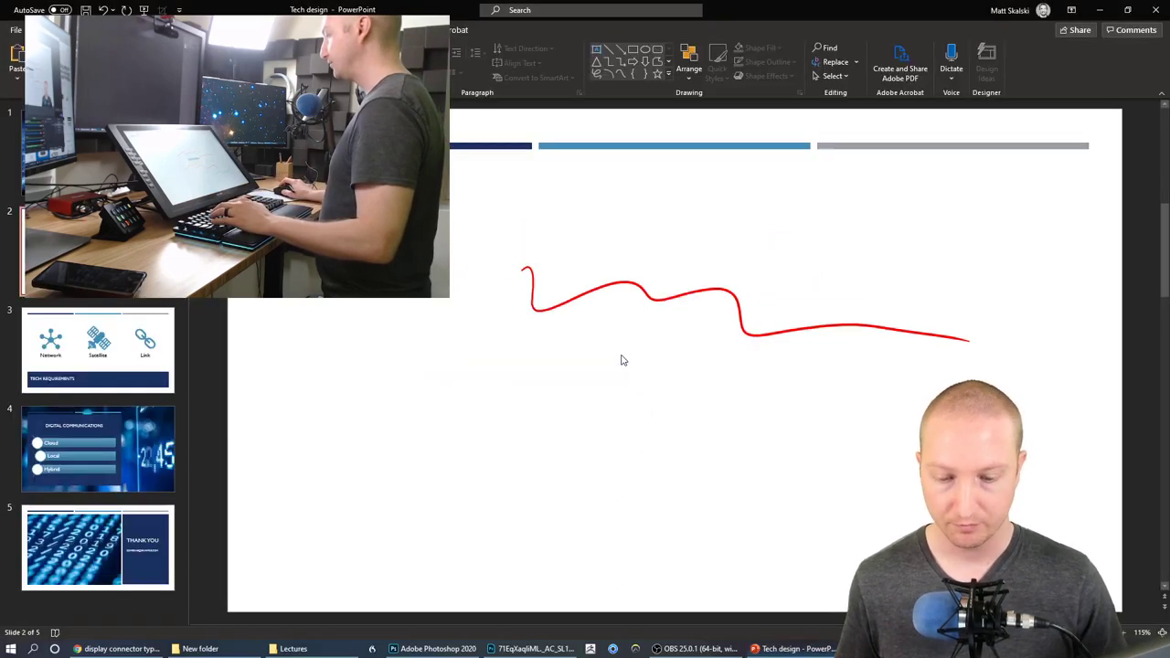
pyautogui.click(197, 649)
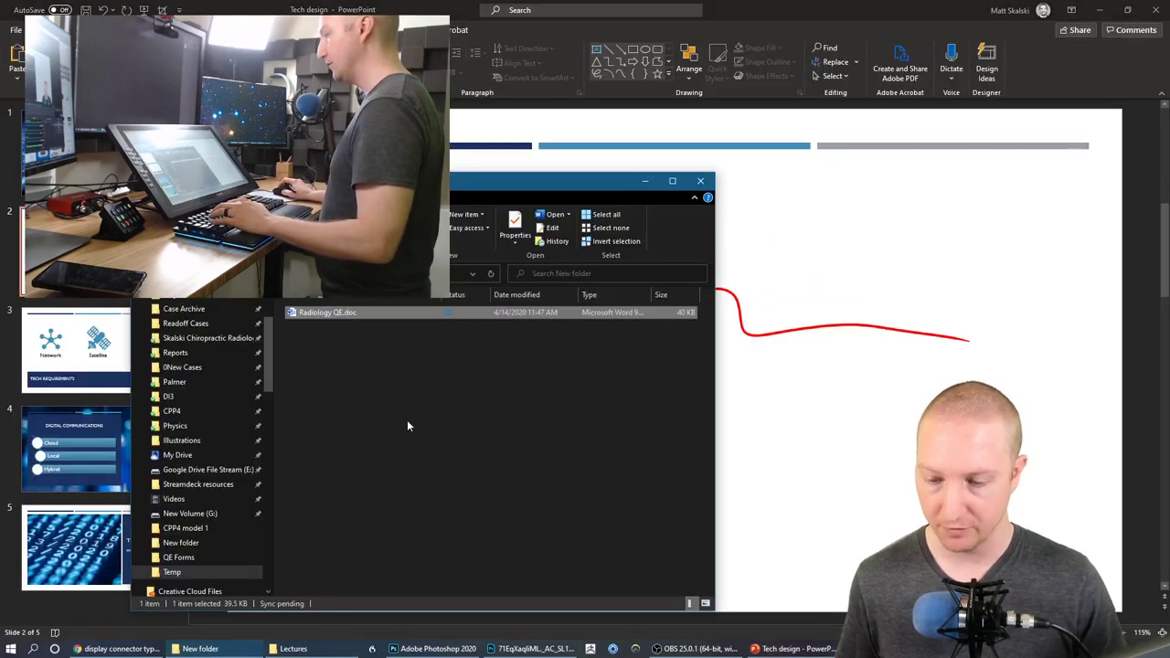
pyautogui.moveTo(440, 375); pyautogui.dragTo(413, 373)
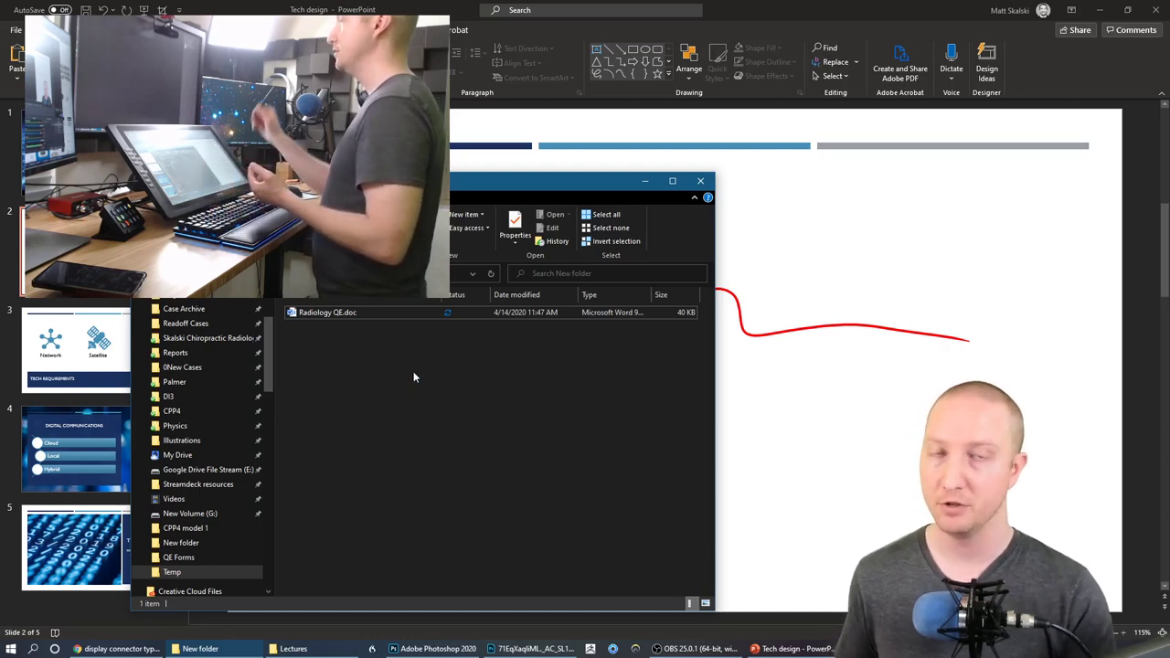